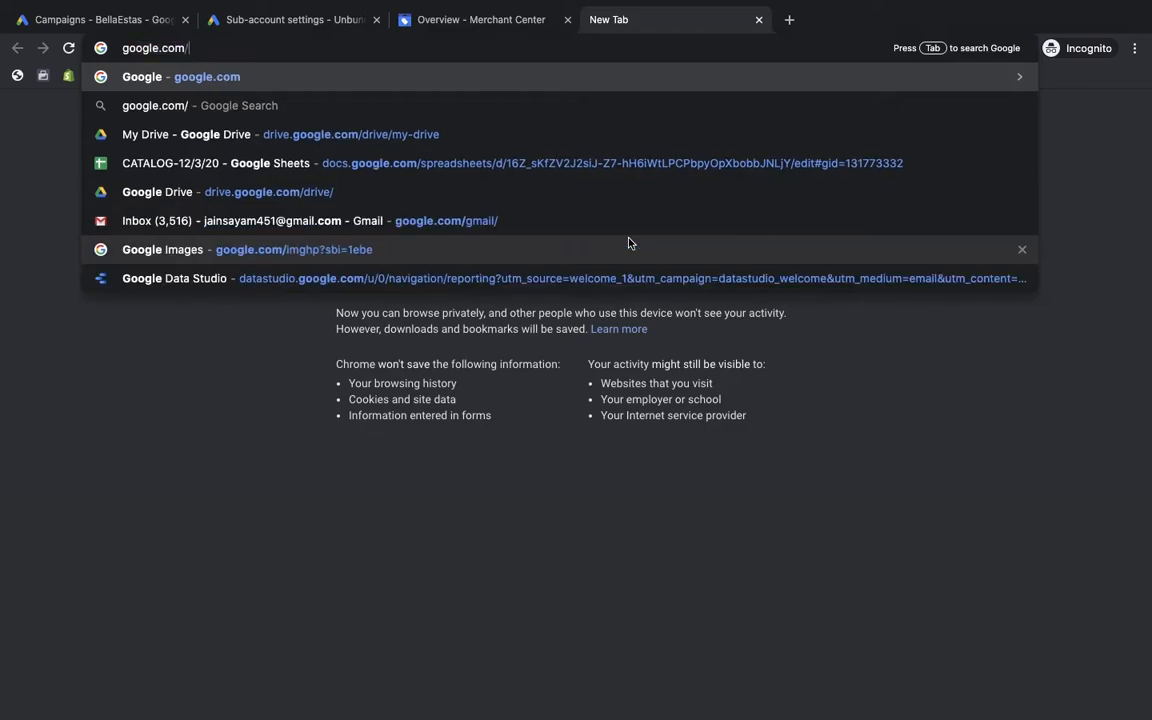
- Load google.com/merchant in the new browser tab, and switch to the already open Merchant Center account overview
type("t")
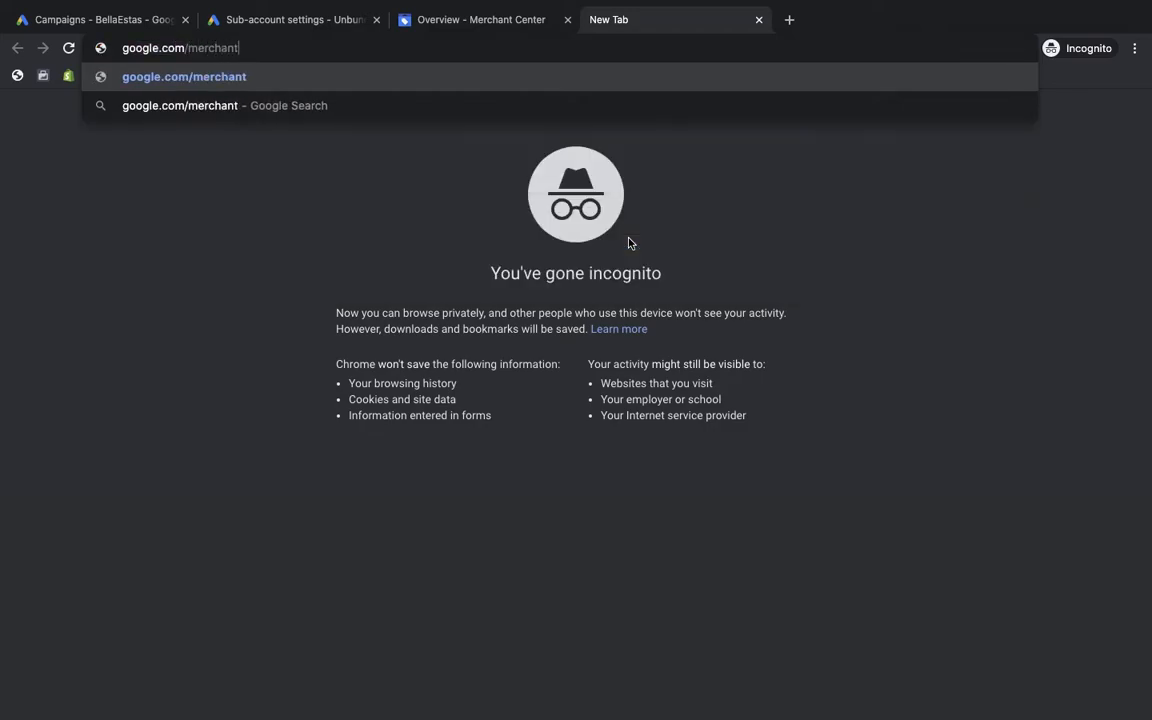
key("Return")
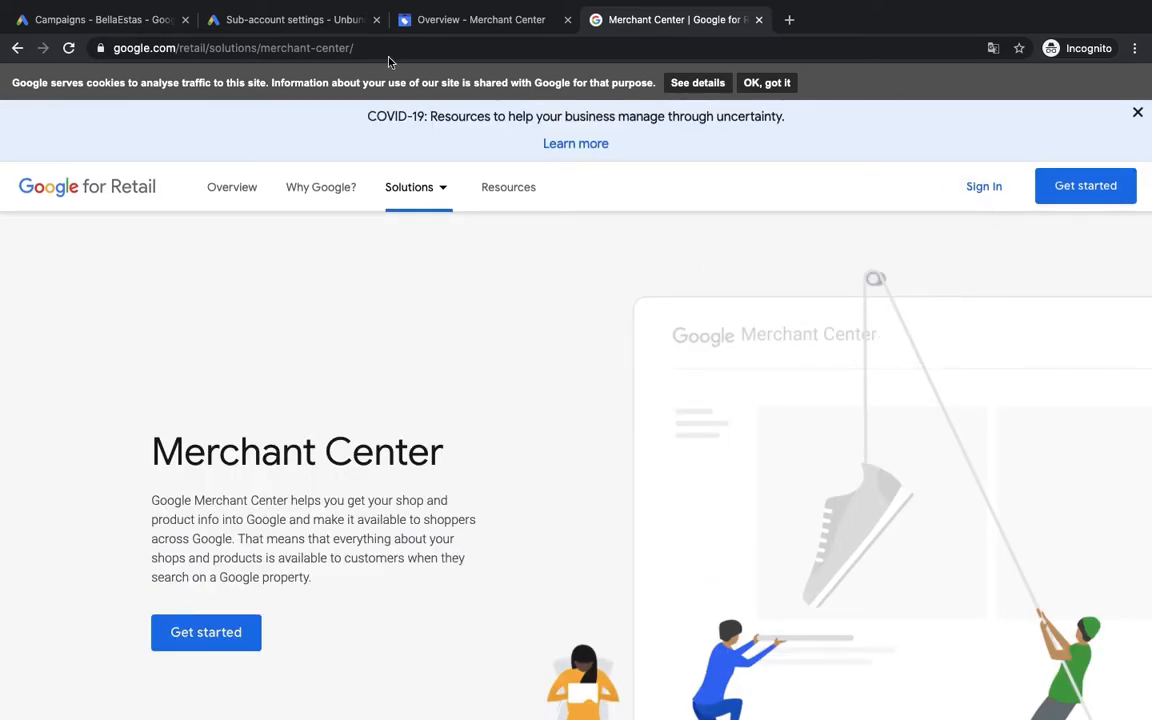
left_click(475, 26)
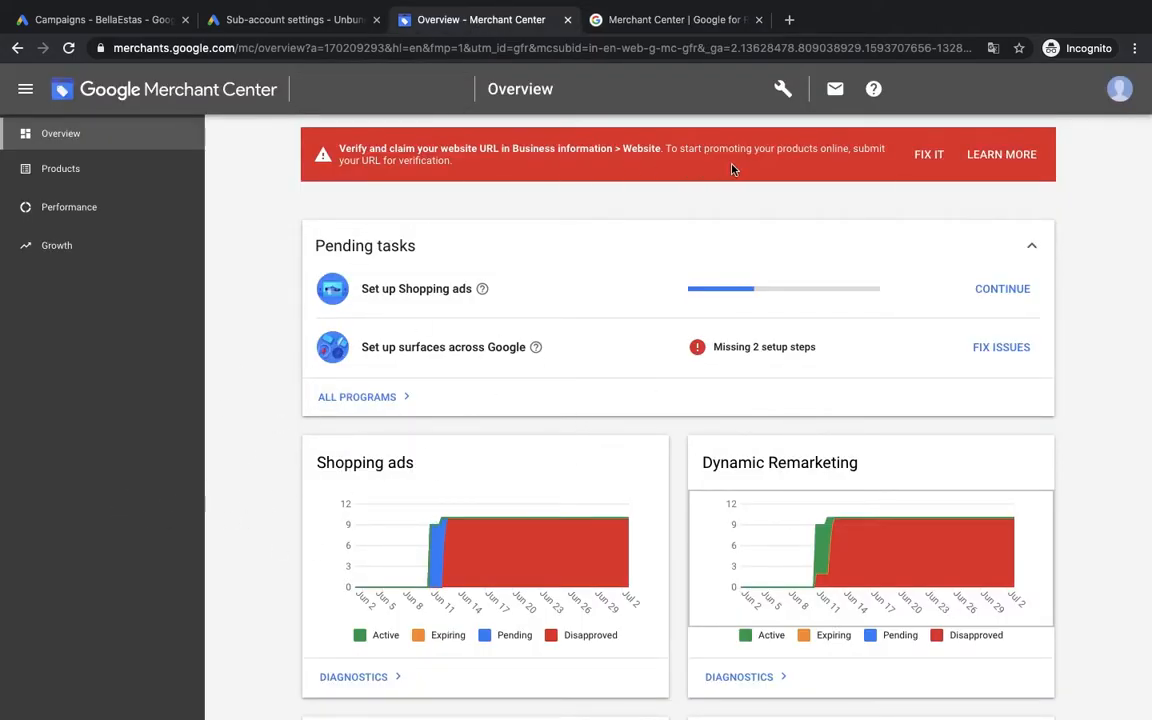
- Open the website verification settings, choose server access with an HTML tag on the homepage, and copy the verification meta tag
left_click(924, 154)
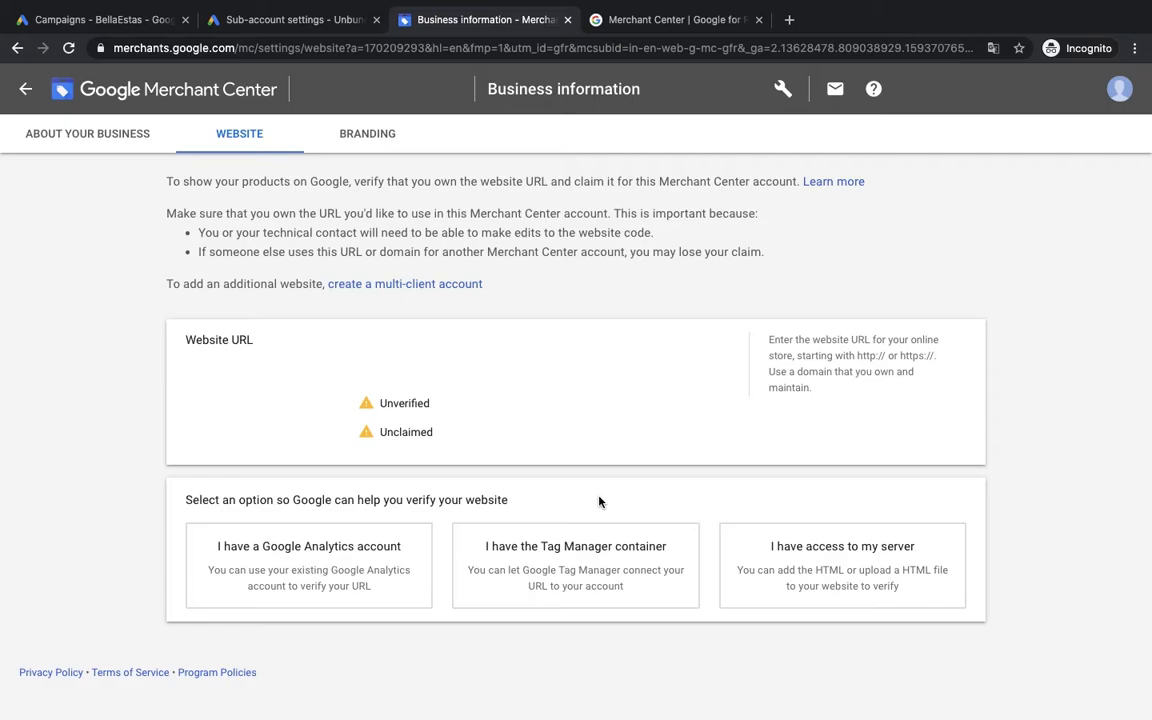
left_click(830, 567)
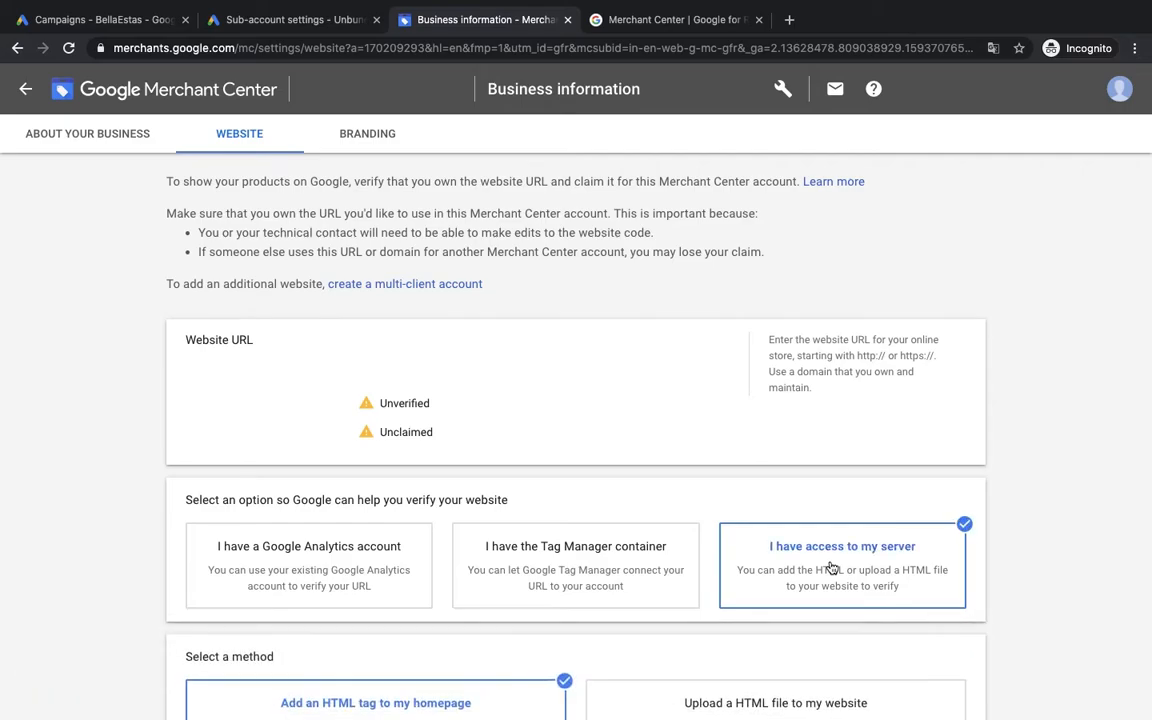
scroll(830, 567, "down", 2)
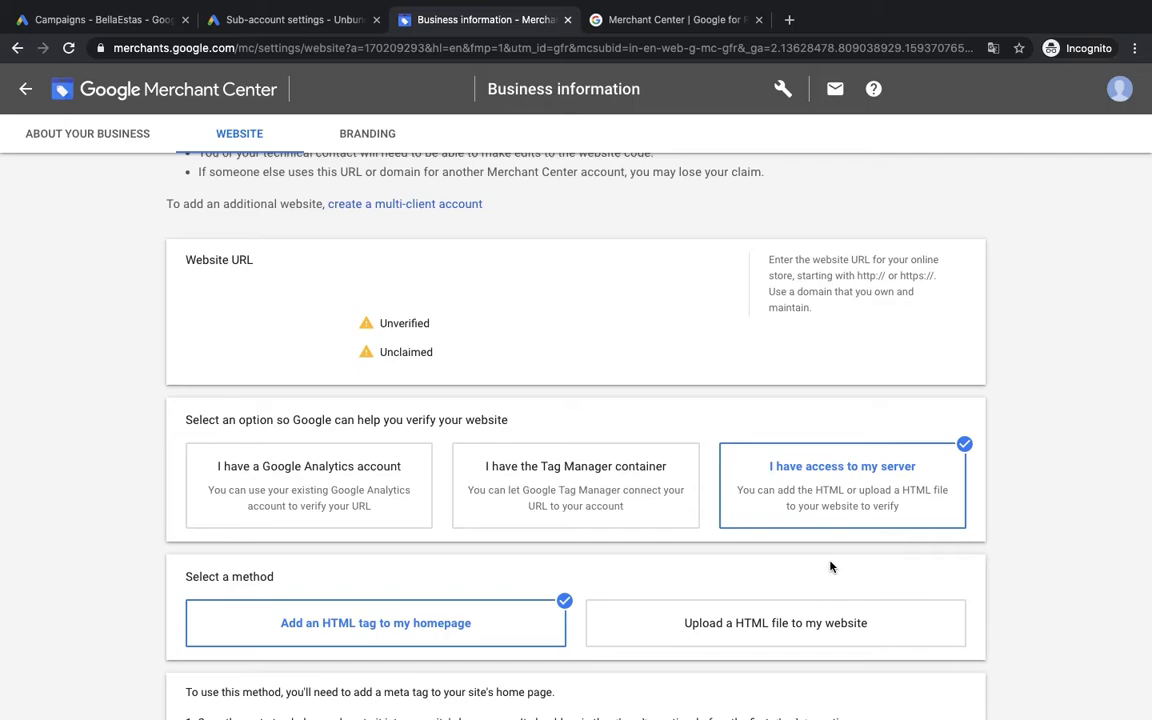
scroll(895, 558, "down", 3)
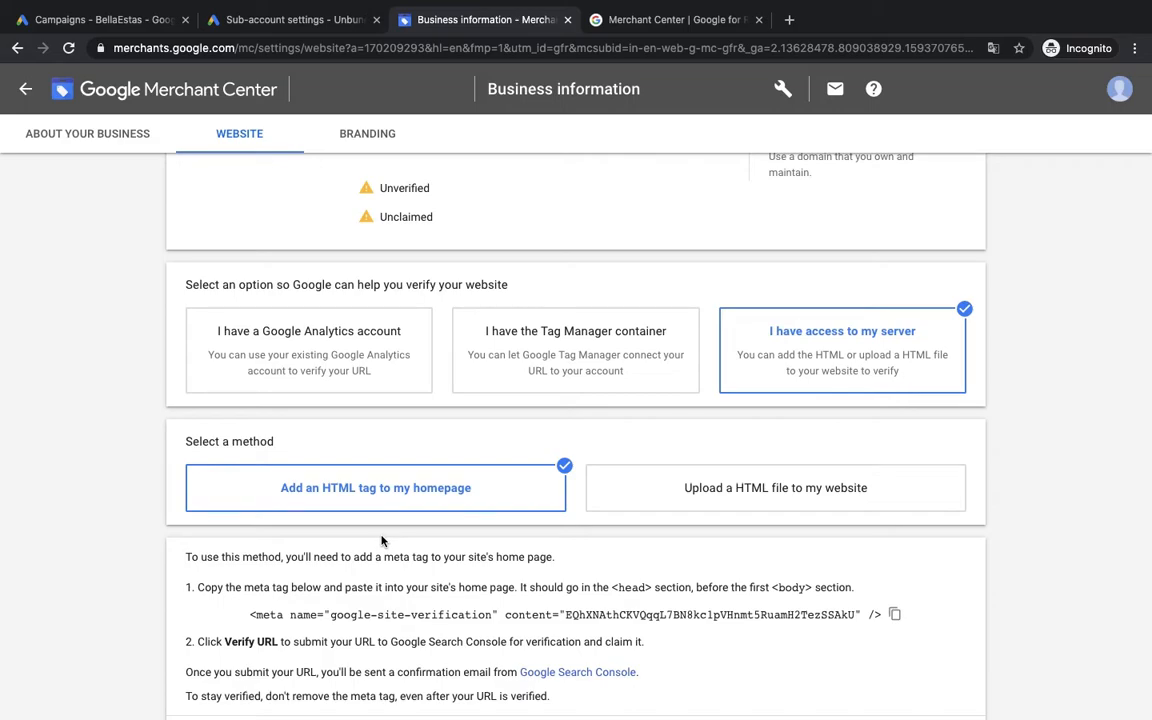
left_click(895, 615)
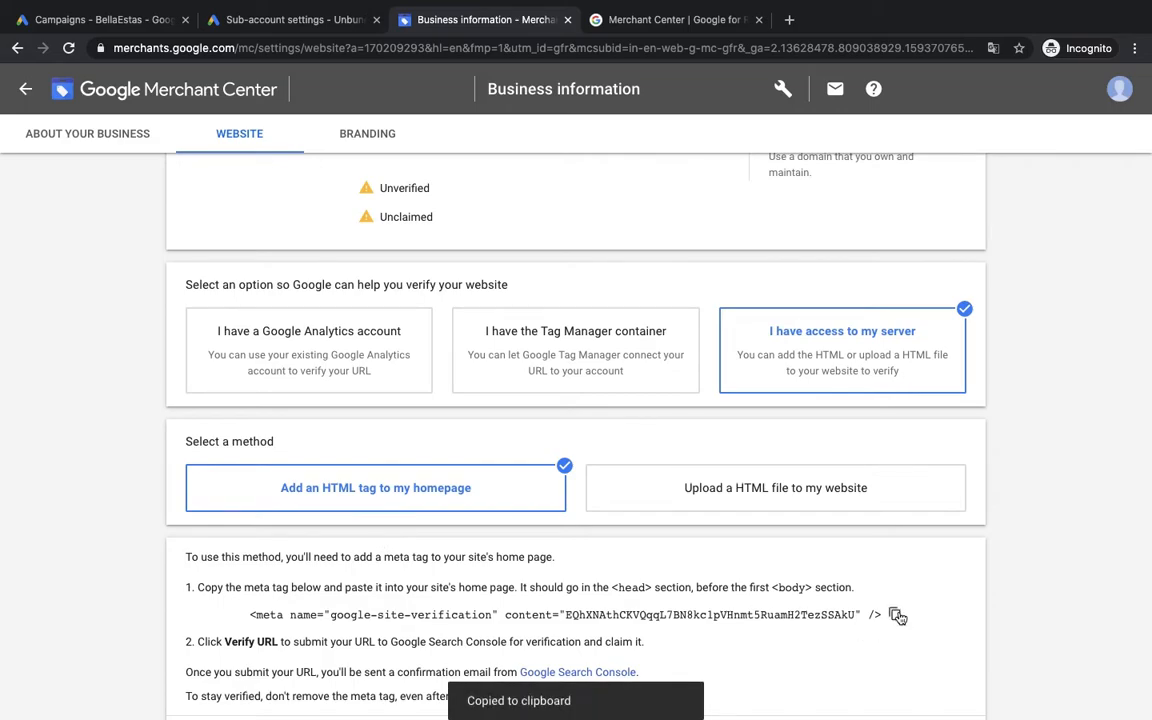
- Examine the head section of the BellaEstas theme.liquid code in Shopify, and return to the Merchant Center verification page
key("ctrl+Left")
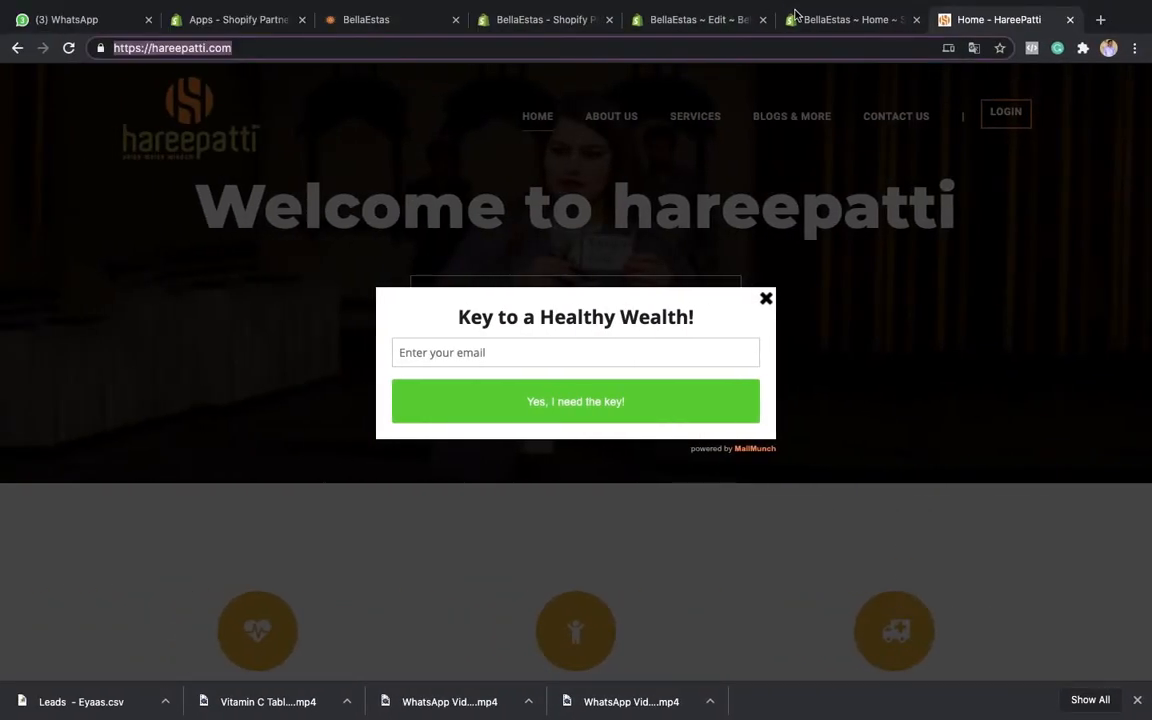
key("ctrl+Right")
scroll(650, 378, "down", 2)
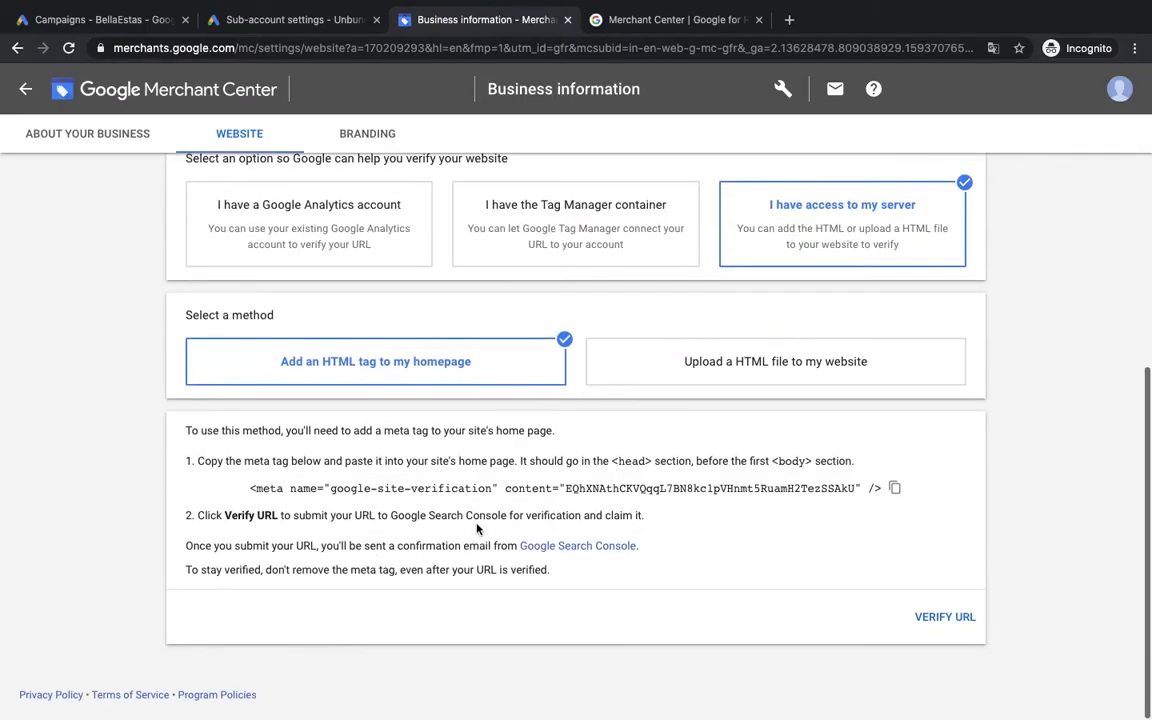
key("ctrl+Left")
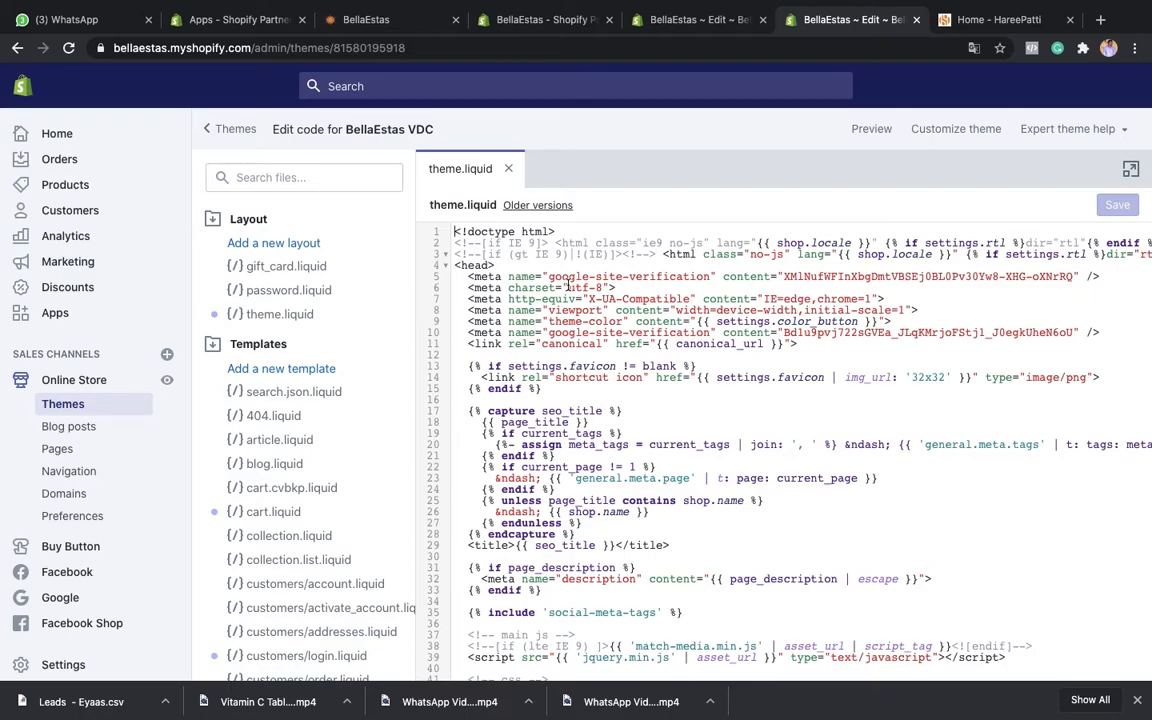
key("ctrl+Right")
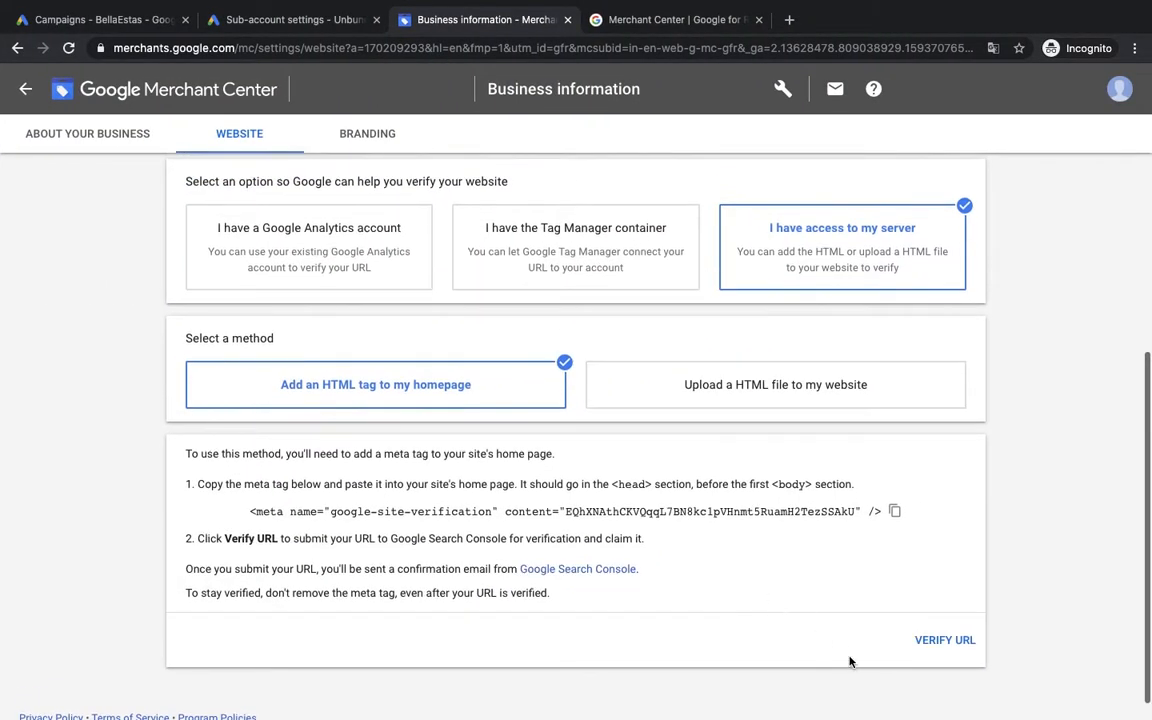
- Leave the website verification settings and open the product Feeds page
scroll(600, 582, "up", 3)
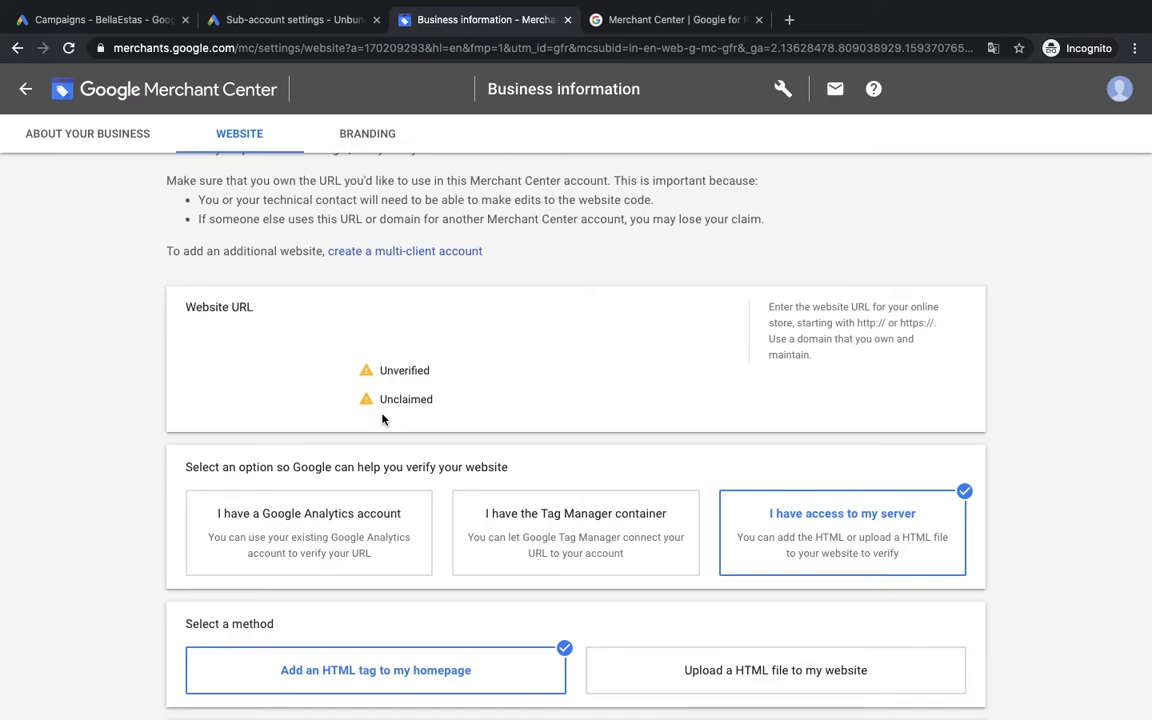
scroll(382, 419, "down", 3)
scroll(386, 275, "up", 4)
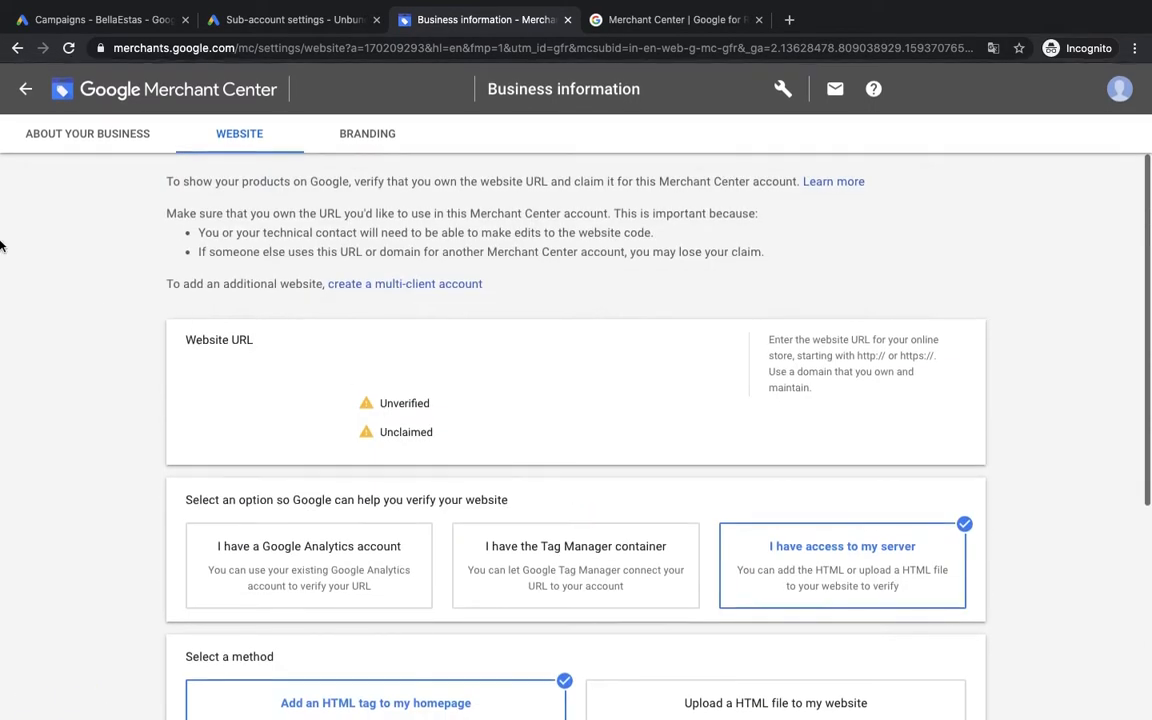
left_click(22, 94)
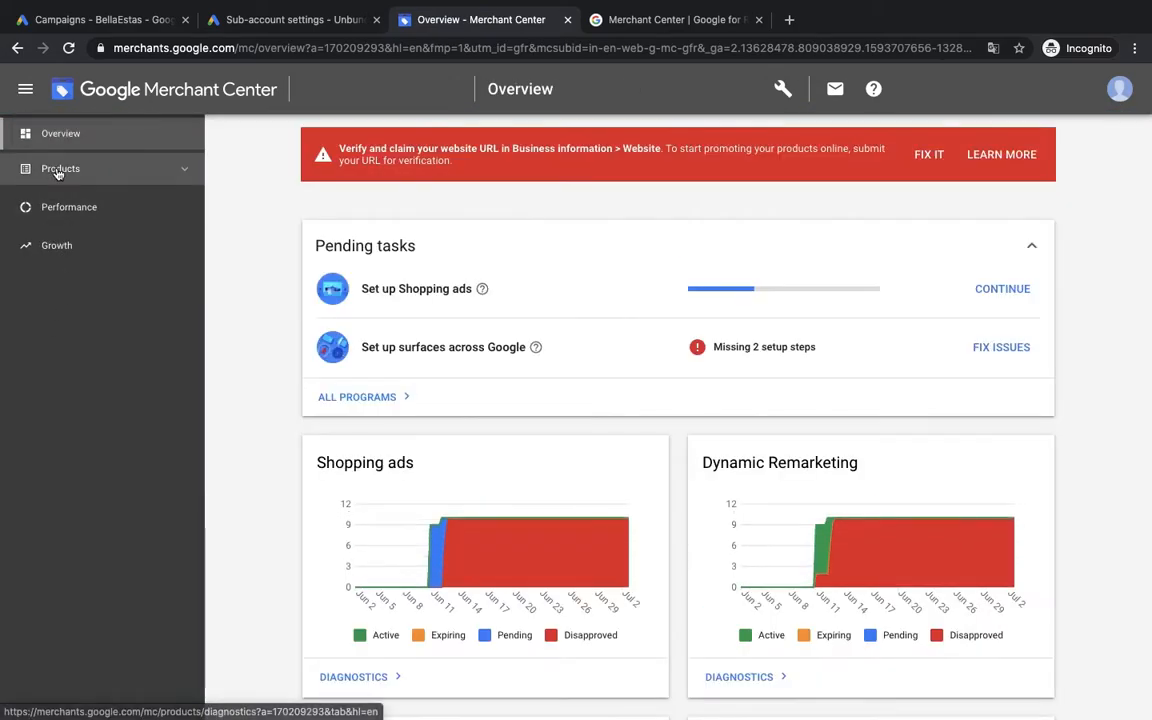
left_click(57, 171)
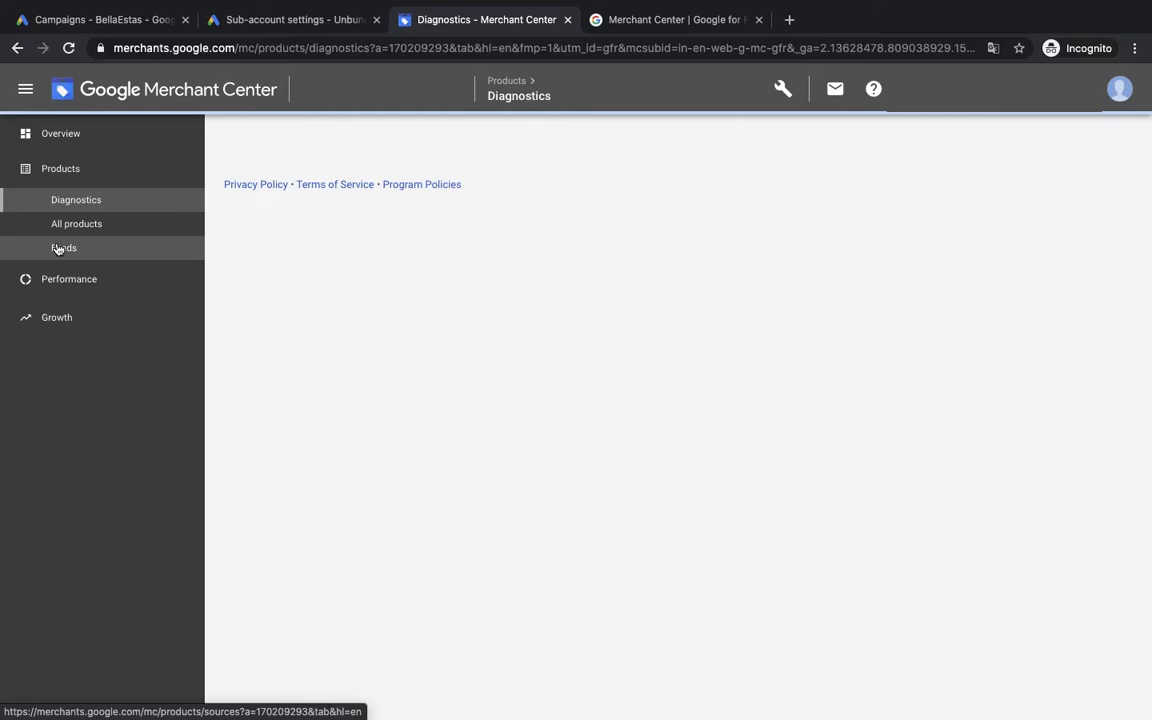
left_click(57, 249)
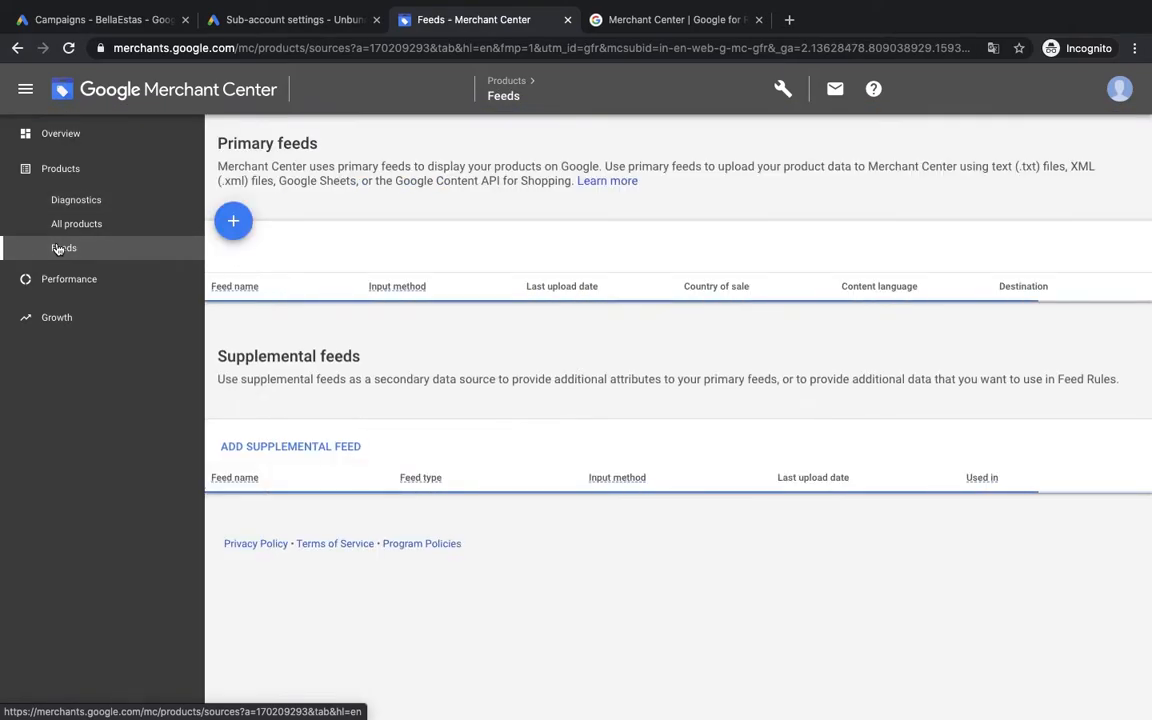
- Try setting up a new primary feed for India in English as far as the input method choice, and discard it
left_click(234, 222)
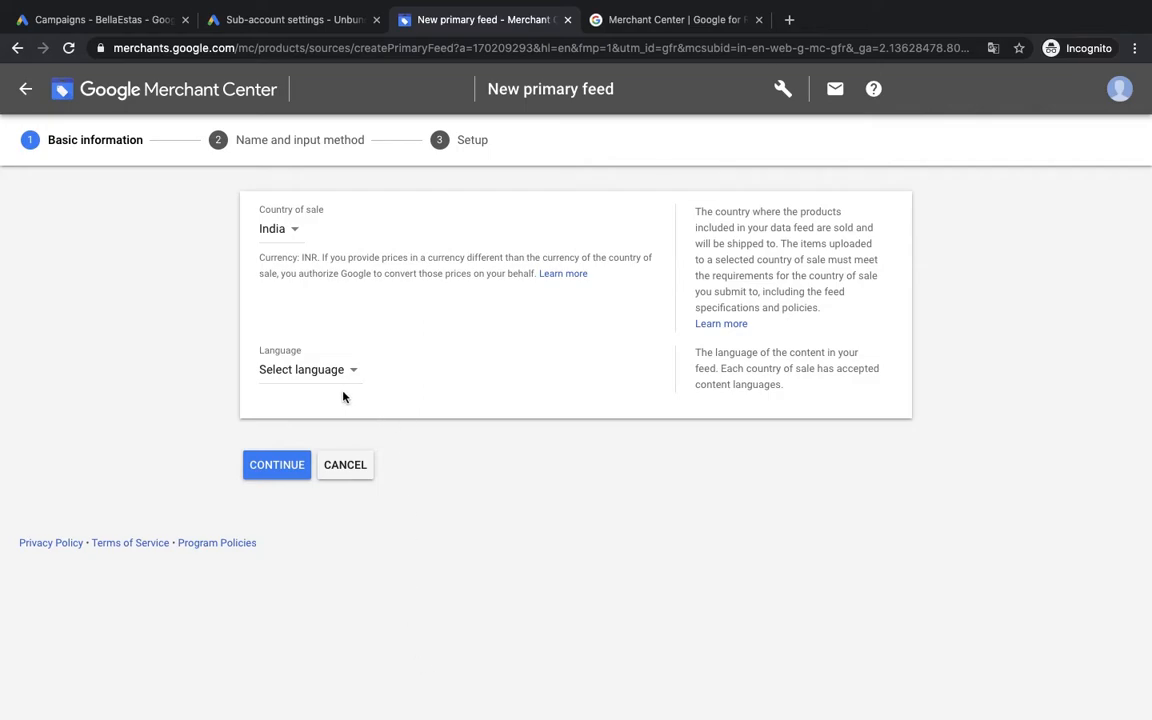
left_click(318, 370)
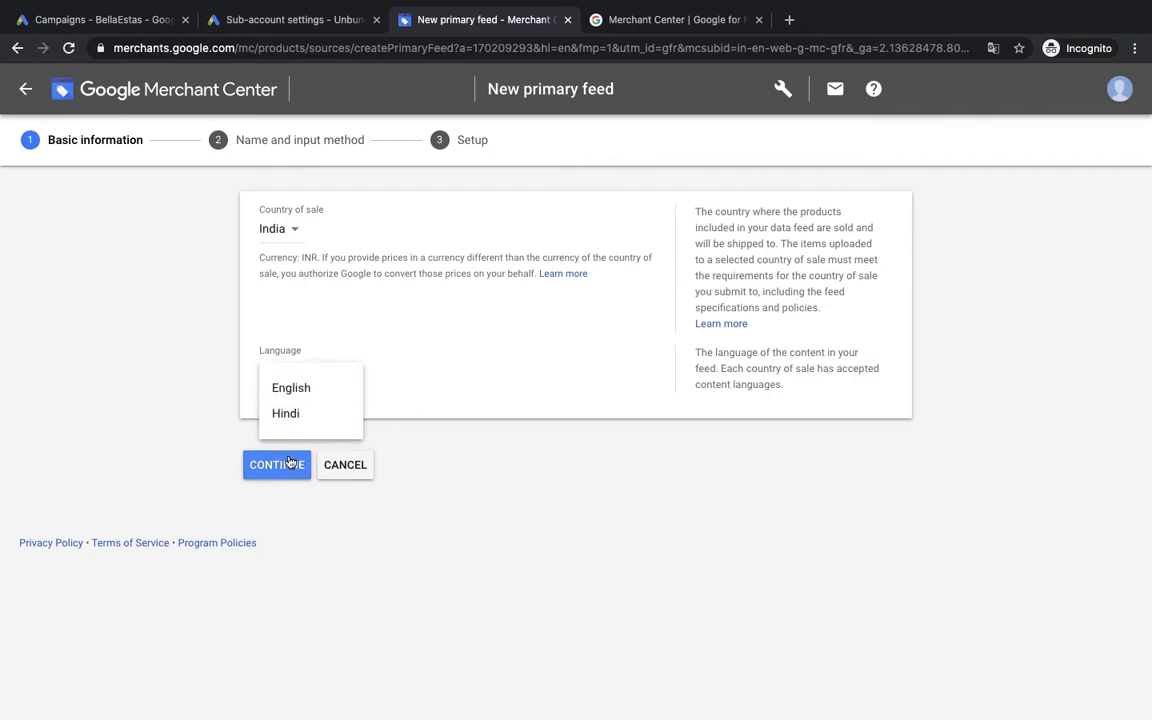
left_click(291, 389)
left_click(276, 591)
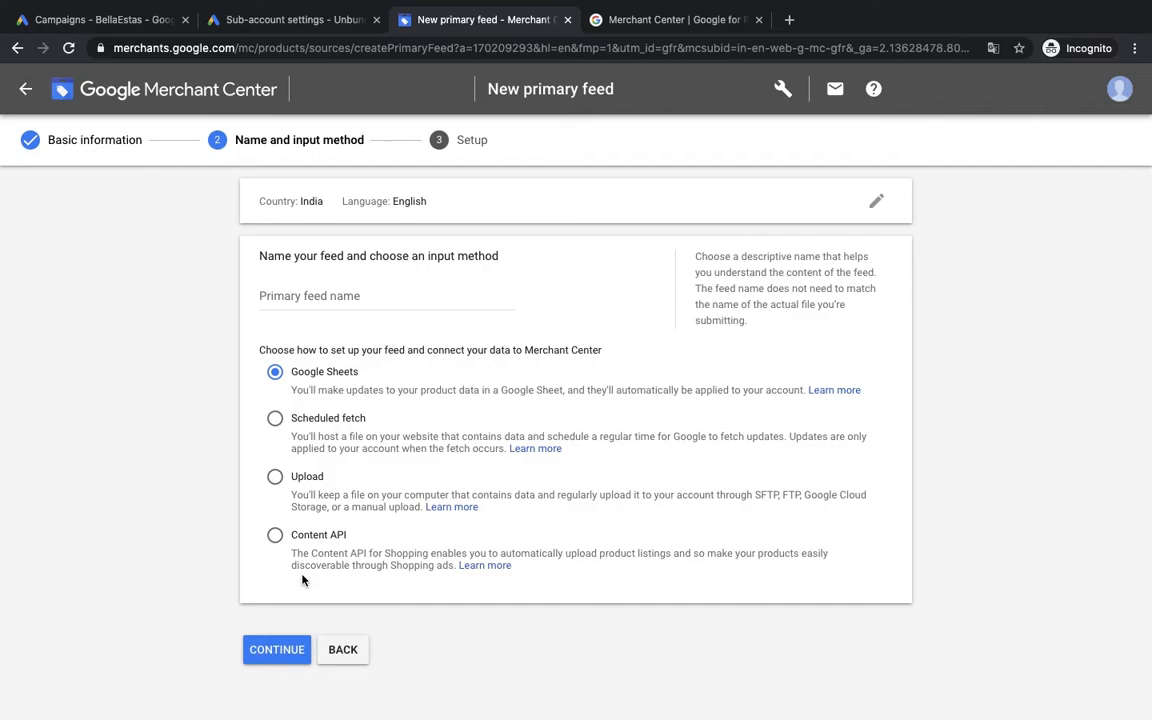
left_click(19, 85)
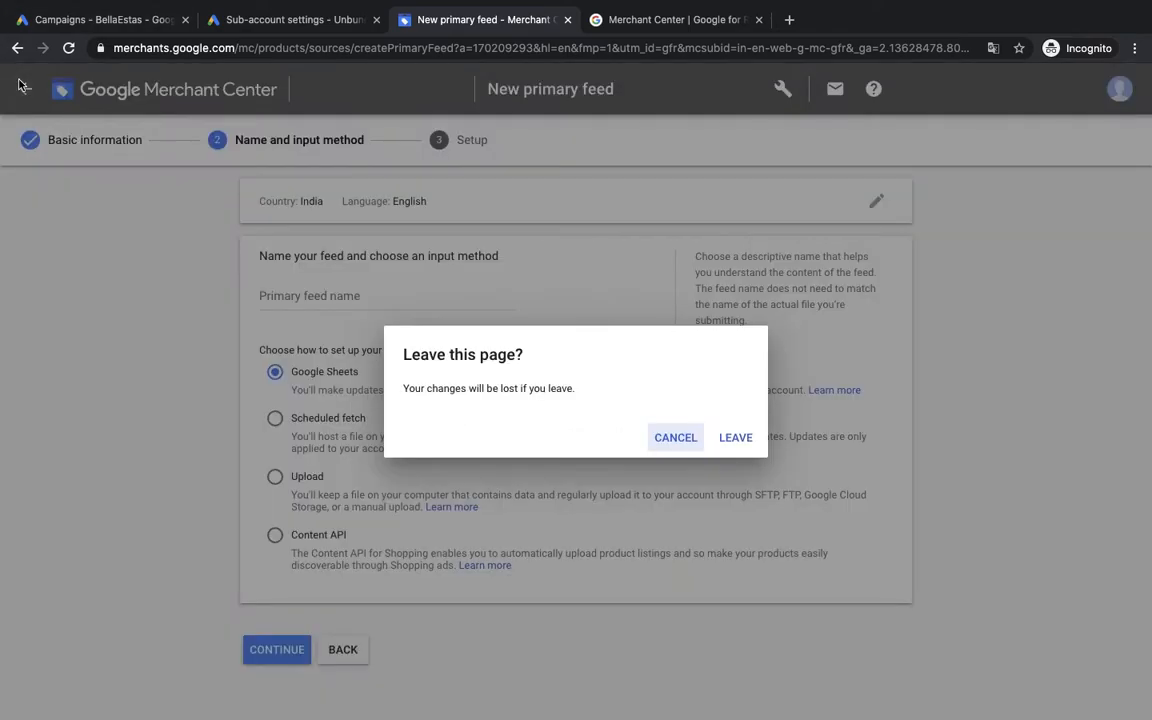
left_click(733, 441)
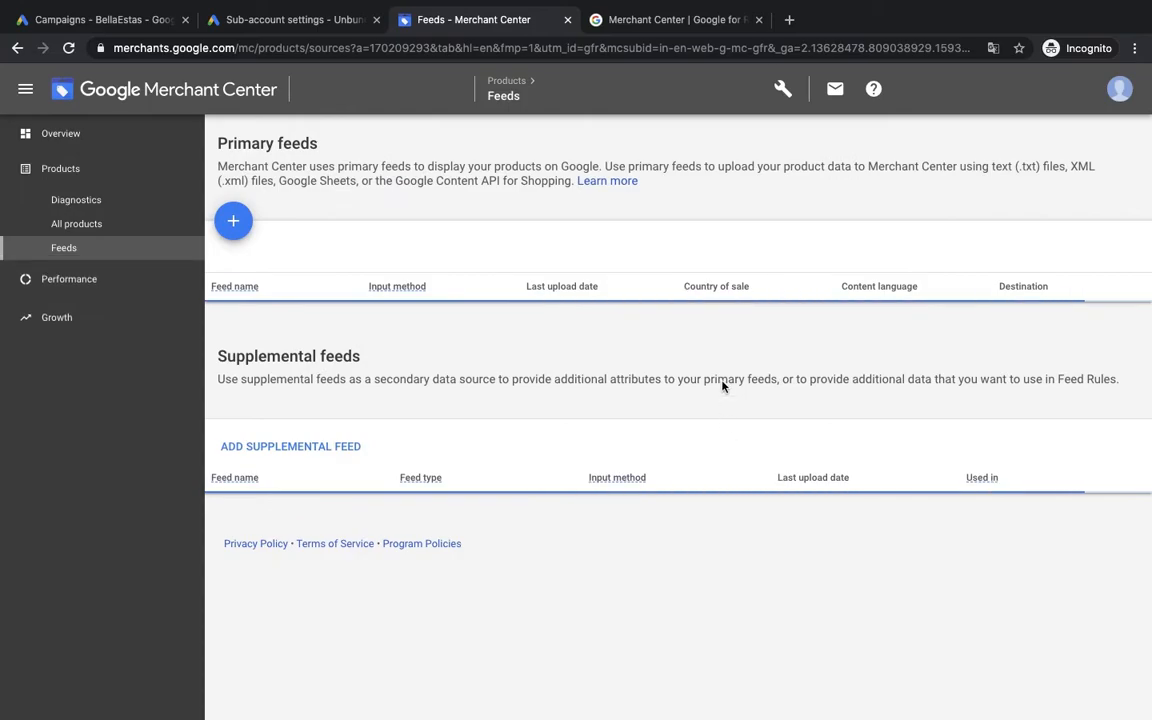
- View the form for linking another Google Ads account in the linked accounts settings, and return to Feeds without sending a request
left_click(782, 90)
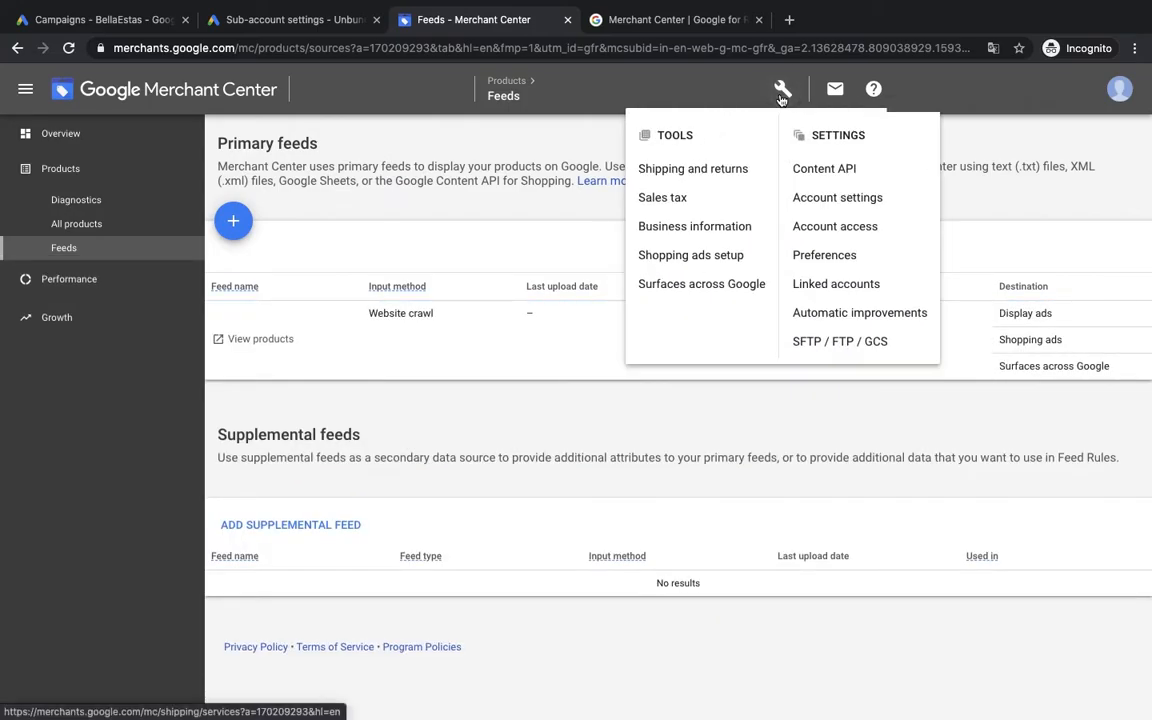
left_click(801, 284)
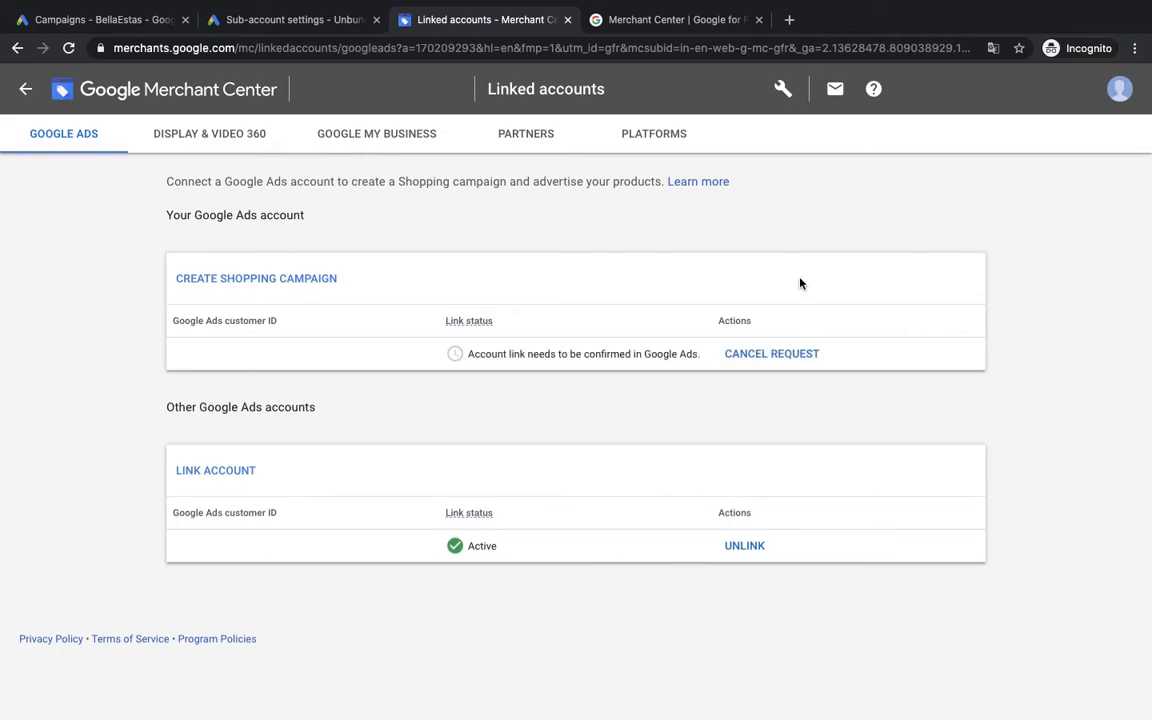
left_click(210, 472)
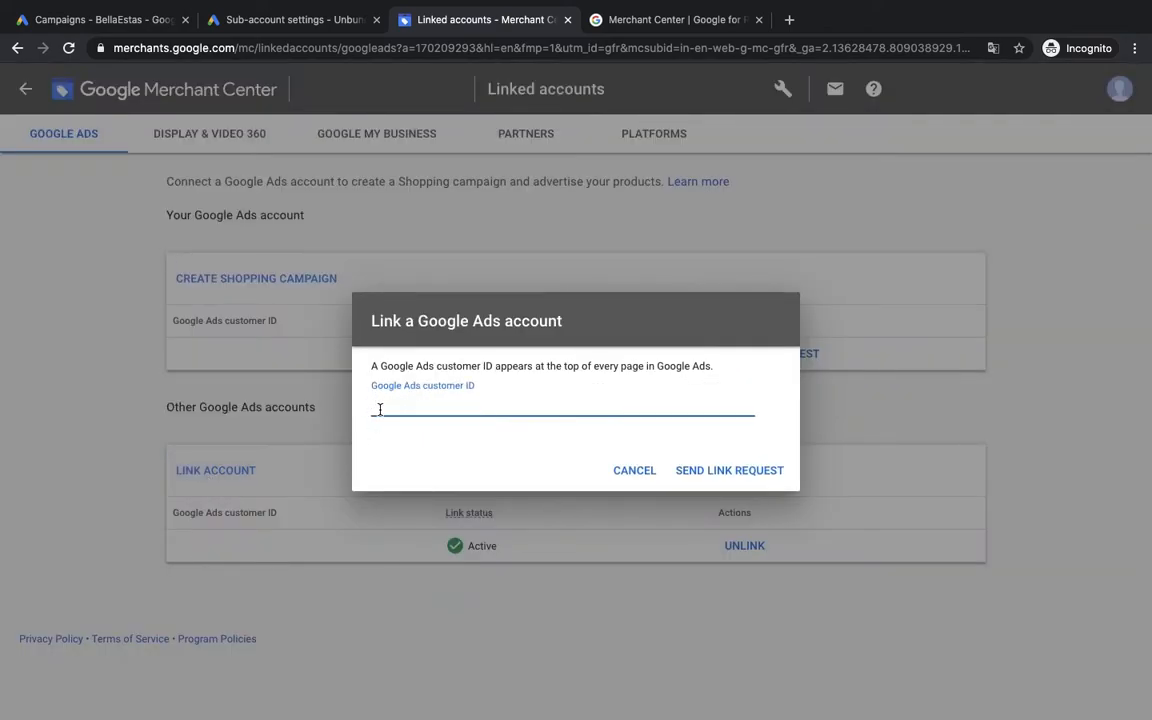
left_click(629, 471)
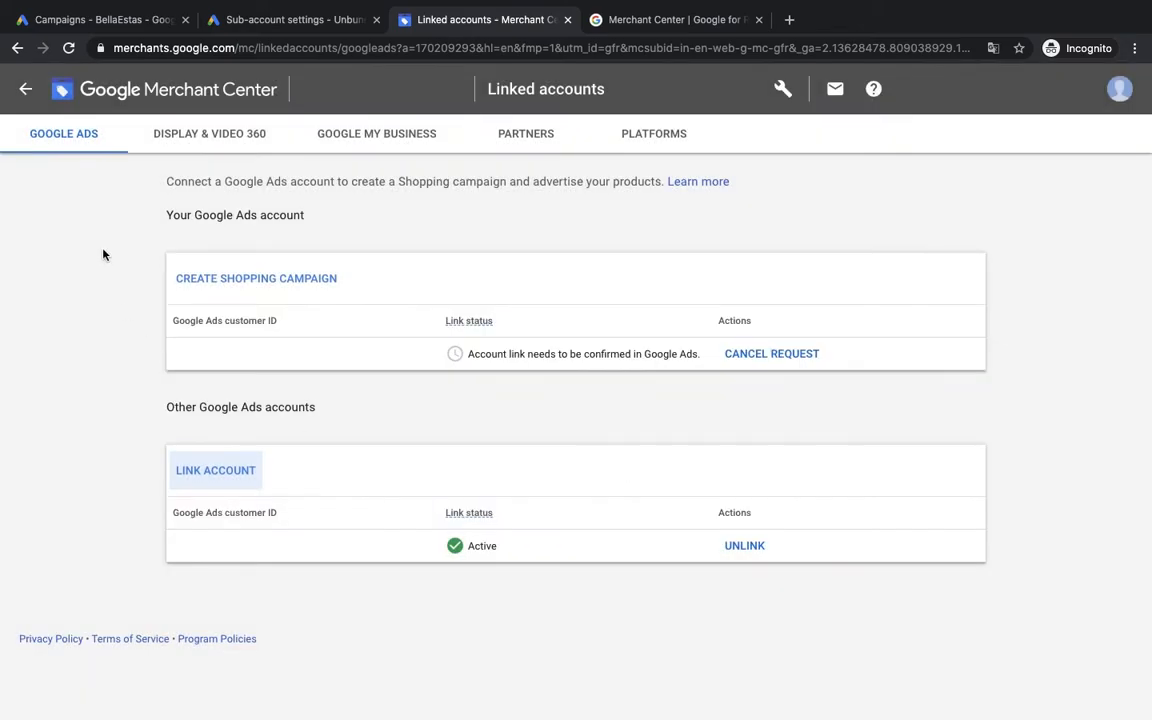
left_click(25, 89)
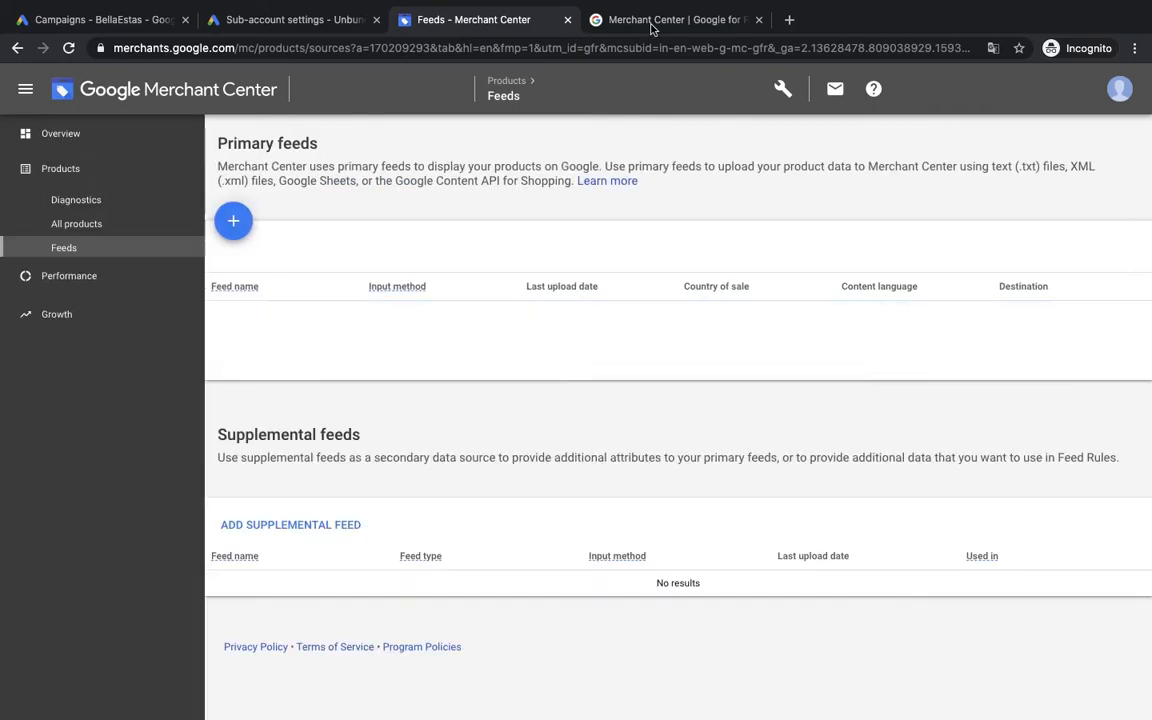
- View the form for adding a user in the account access settings, and return to Feeds without adding anyone
left_click(785, 89)
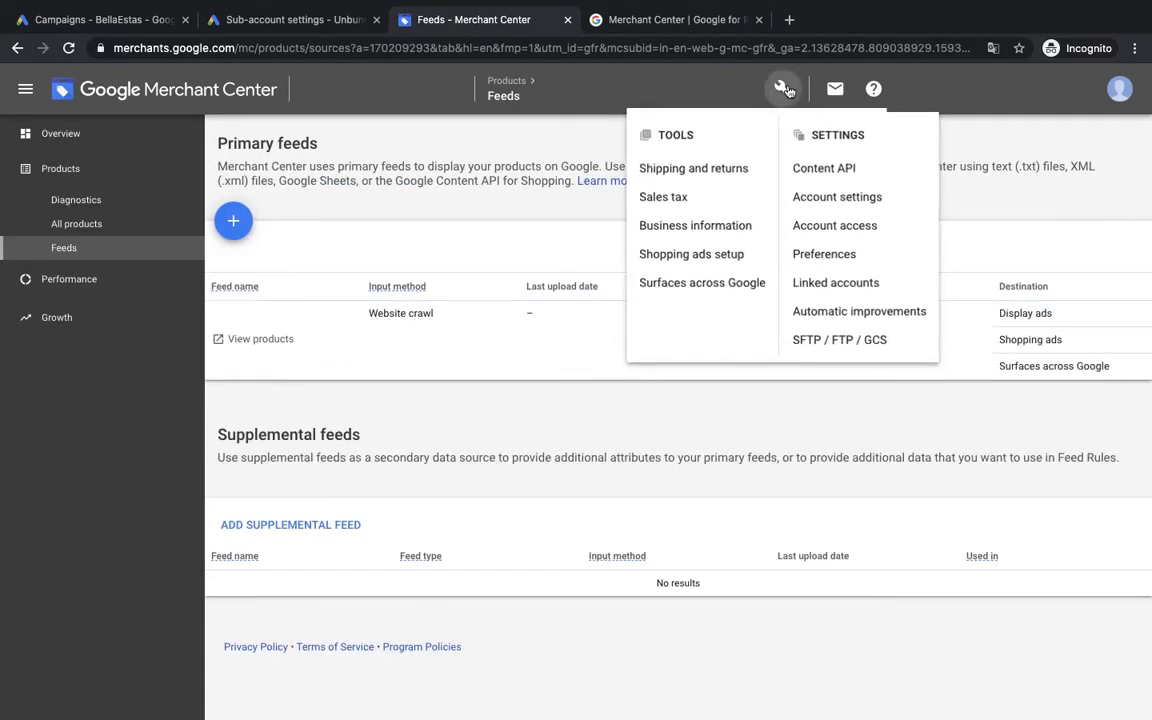
left_click(819, 227)
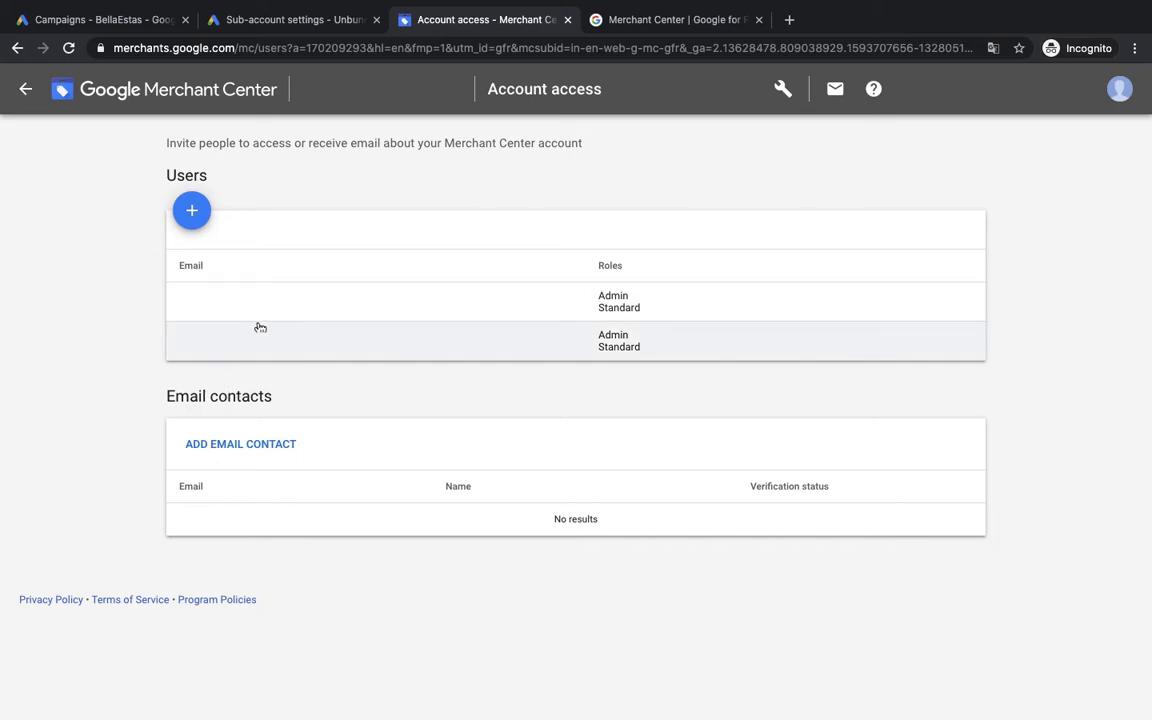
left_click(192, 212)
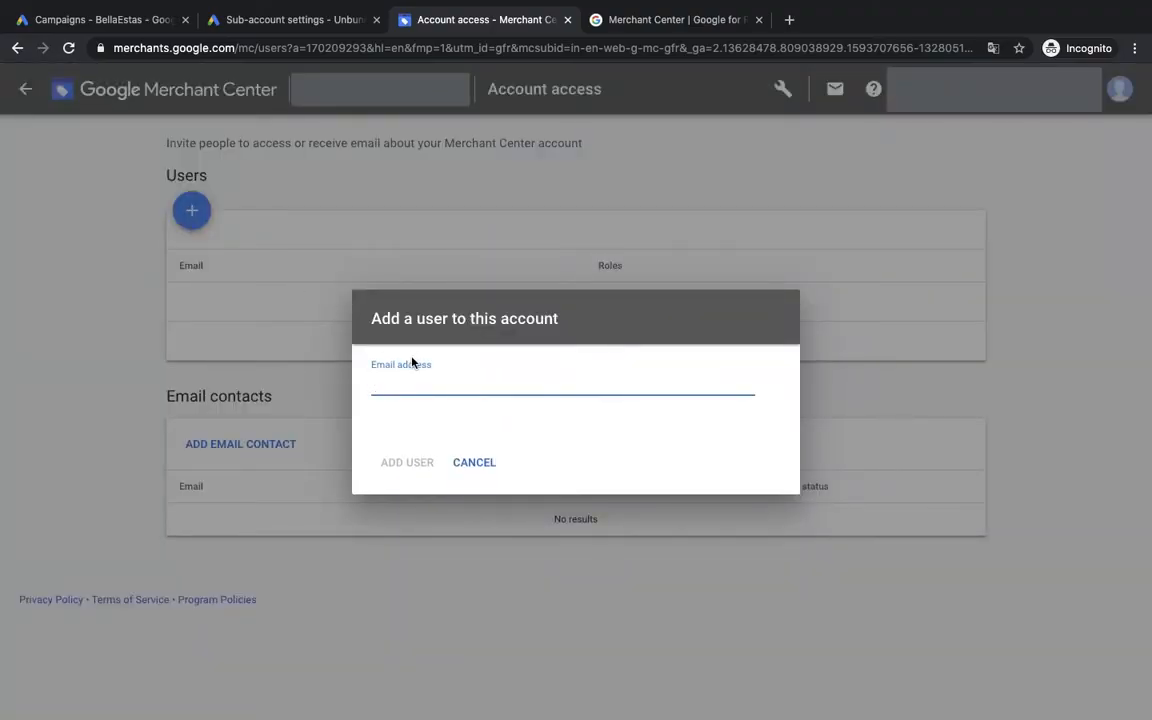
left_click(471, 465)
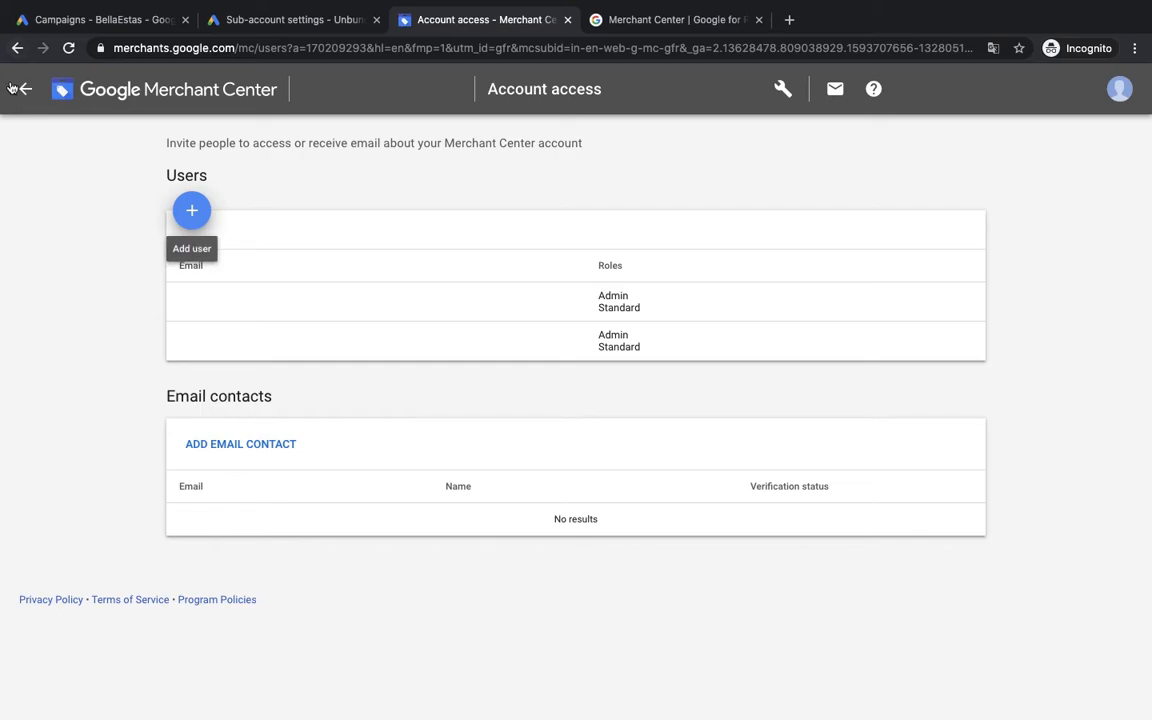
left_click(20, 89)
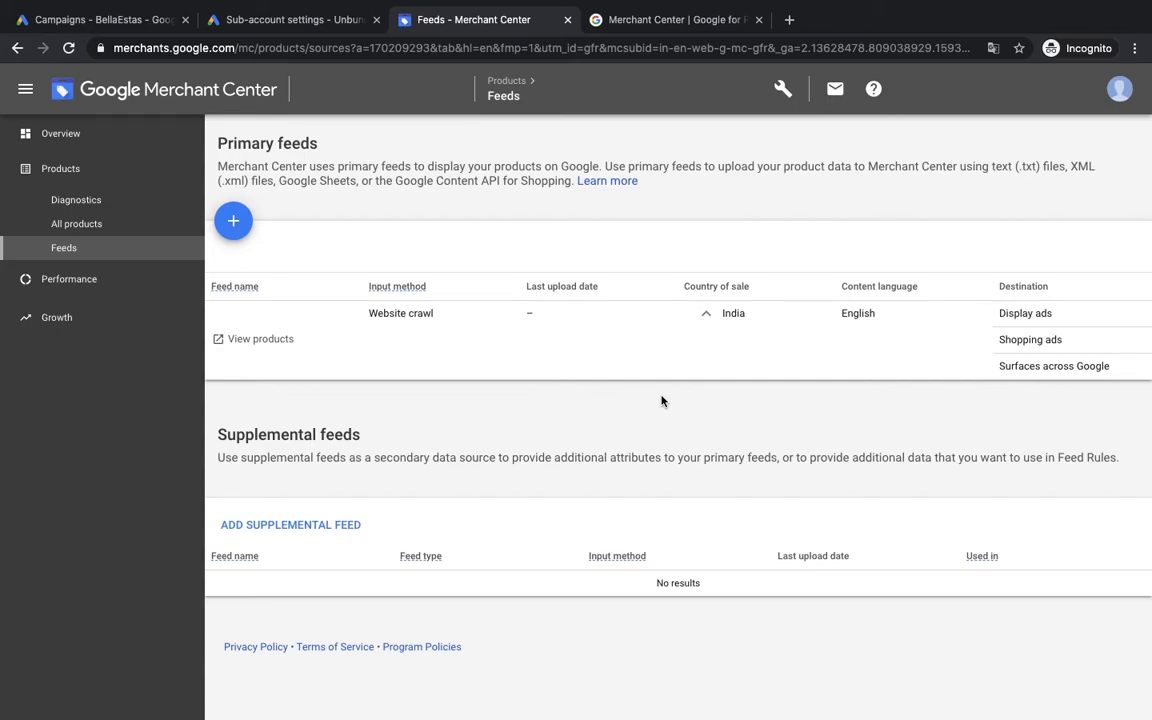
- Search the web for google ads in a new browser tab and open the official Google Ads site
left_click(790, 20)
type("googl")
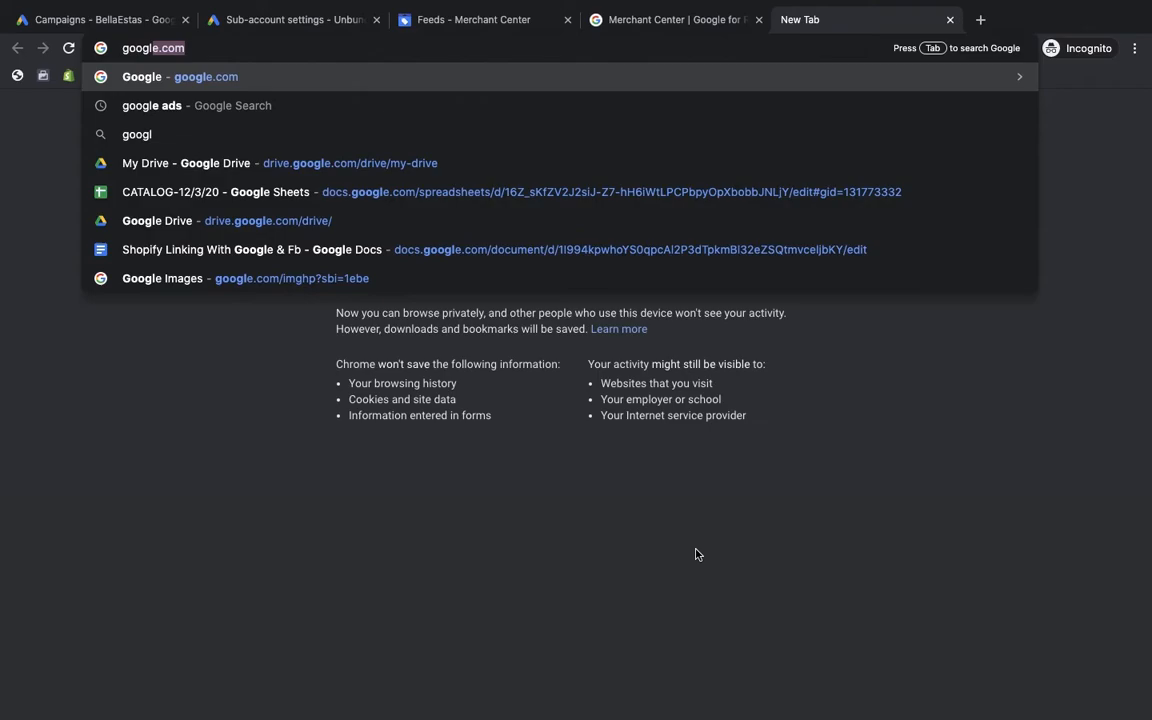
type("e ad")
key("Return")
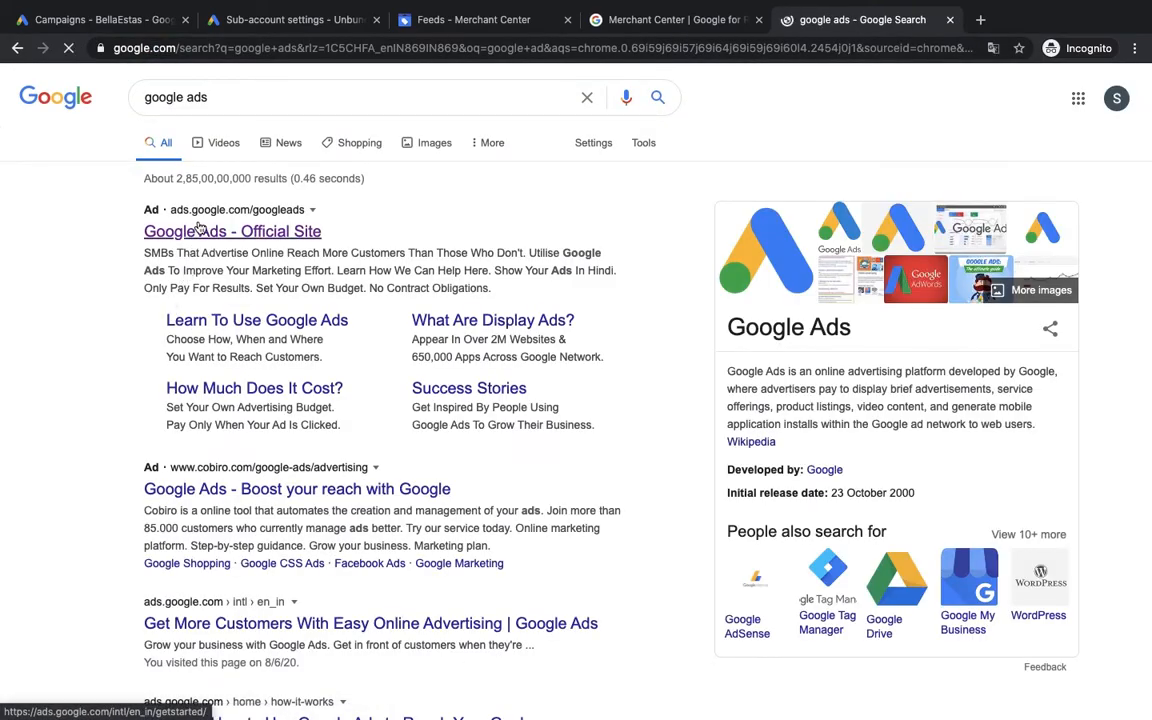
left_click(199, 229)
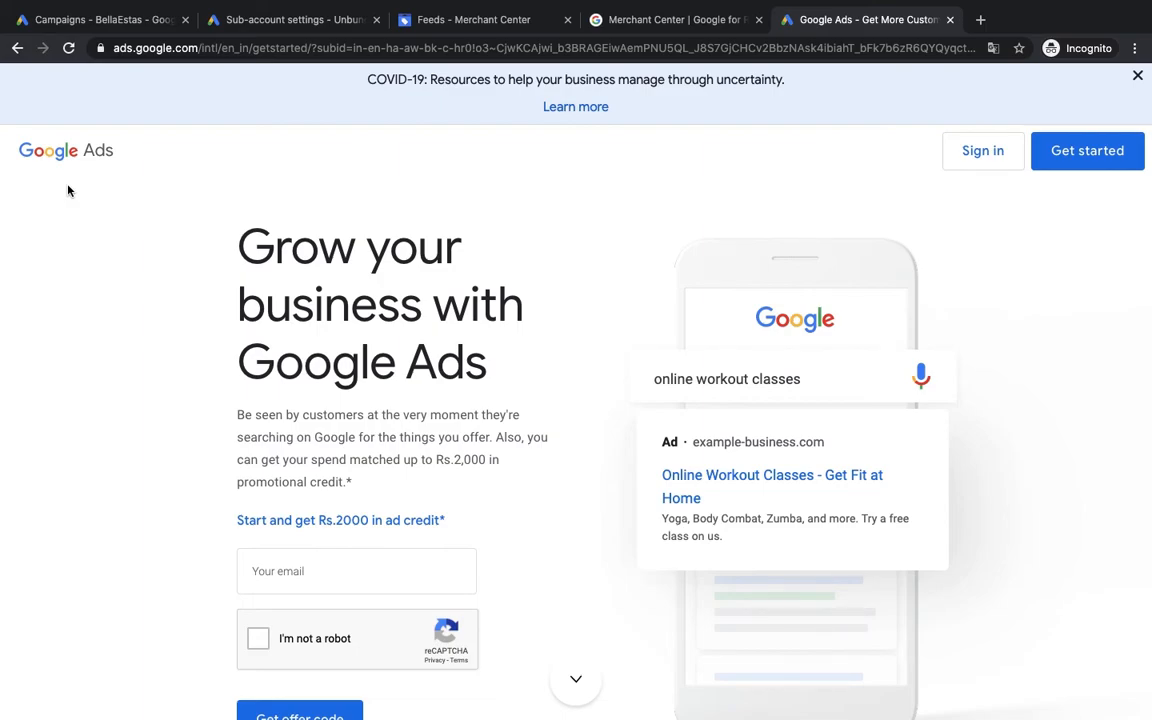
- Switch to the BellaEstas campaigns in Google Ads, and view and close the account notifications
left_click(99, 20)
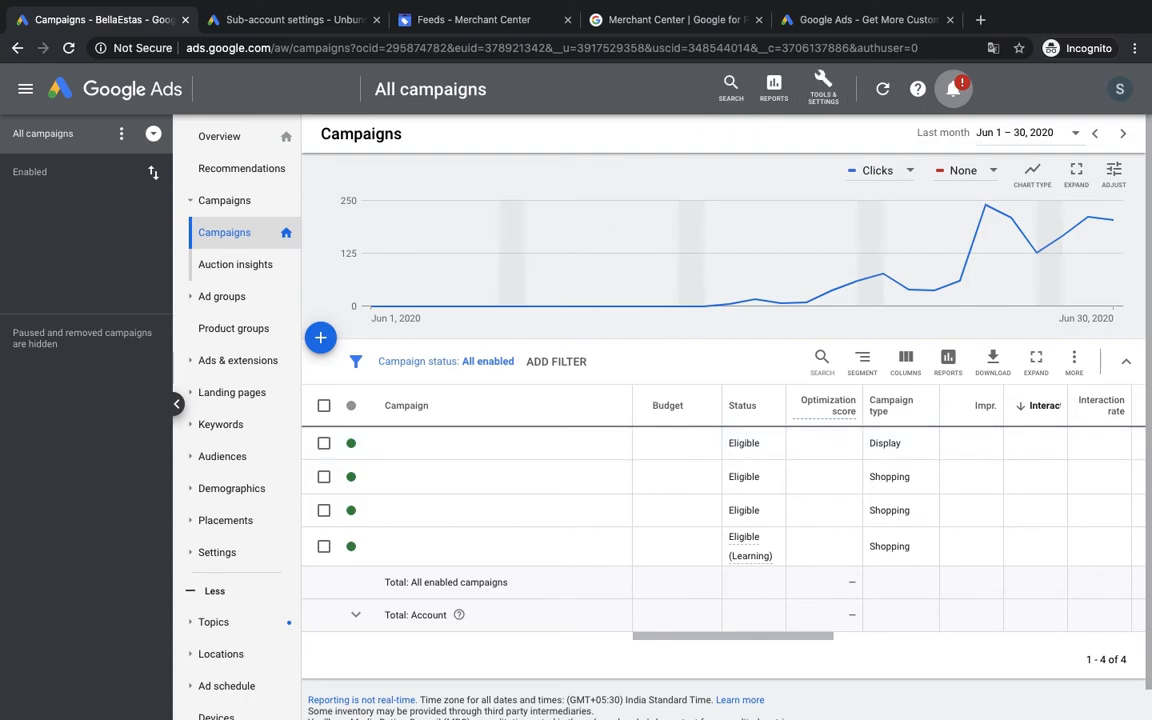
left_click(951, 93)
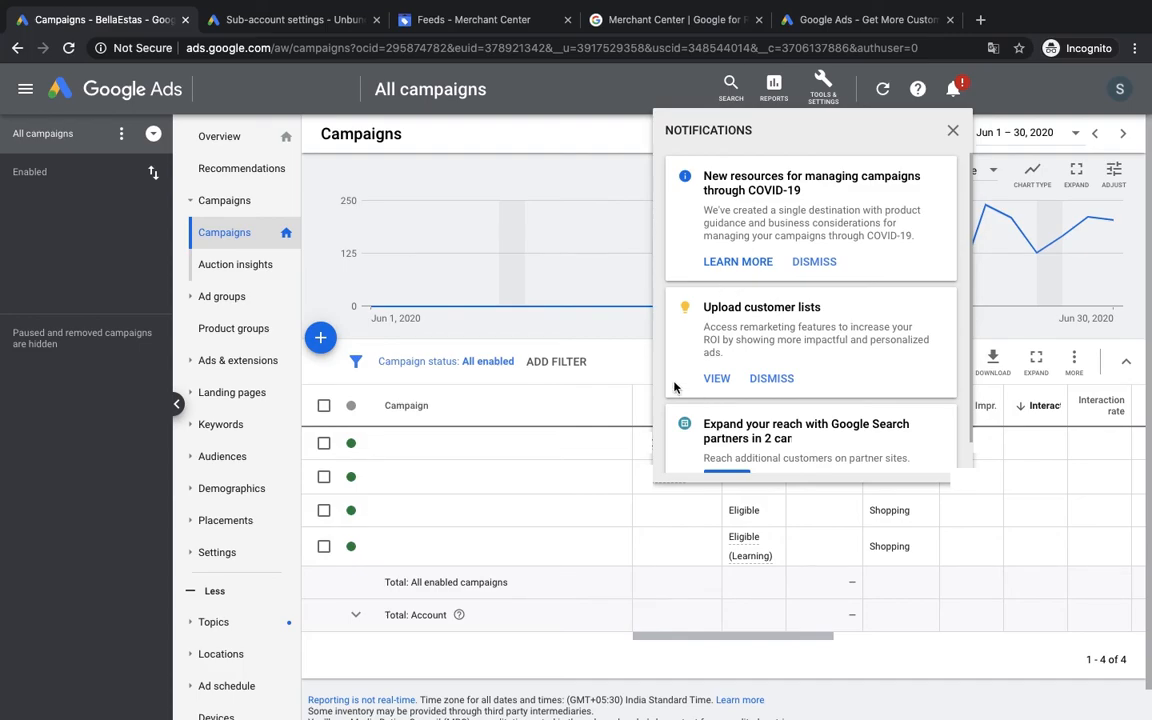
left_click(609, 352)
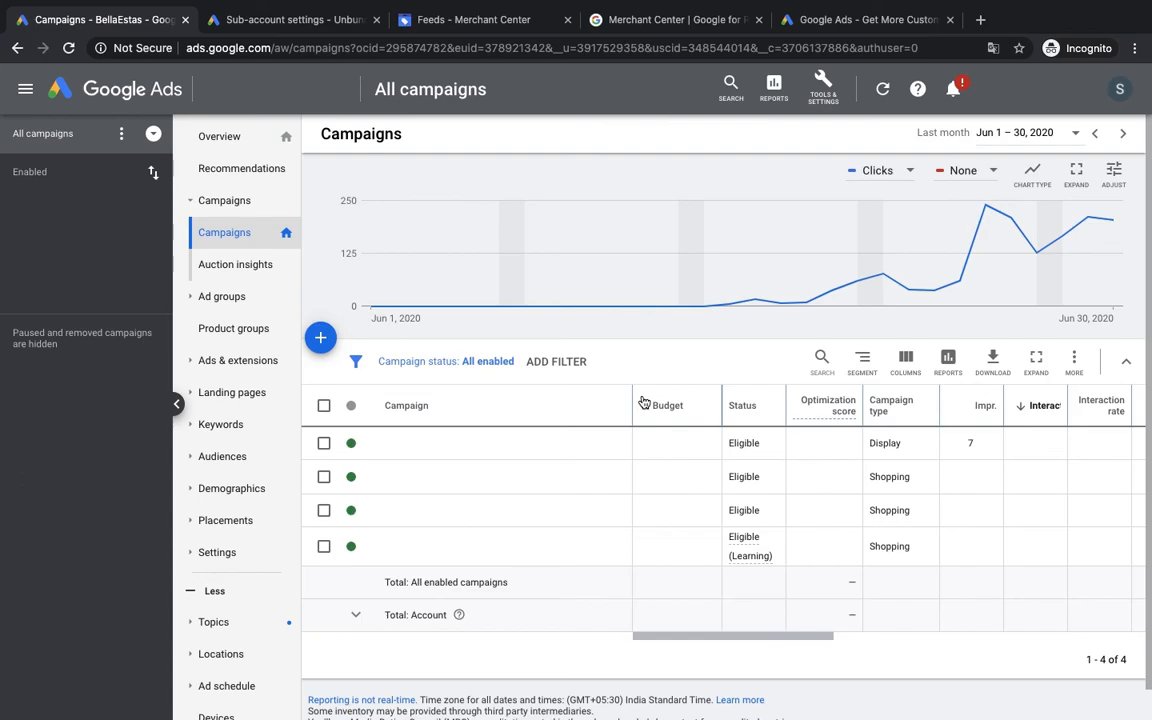